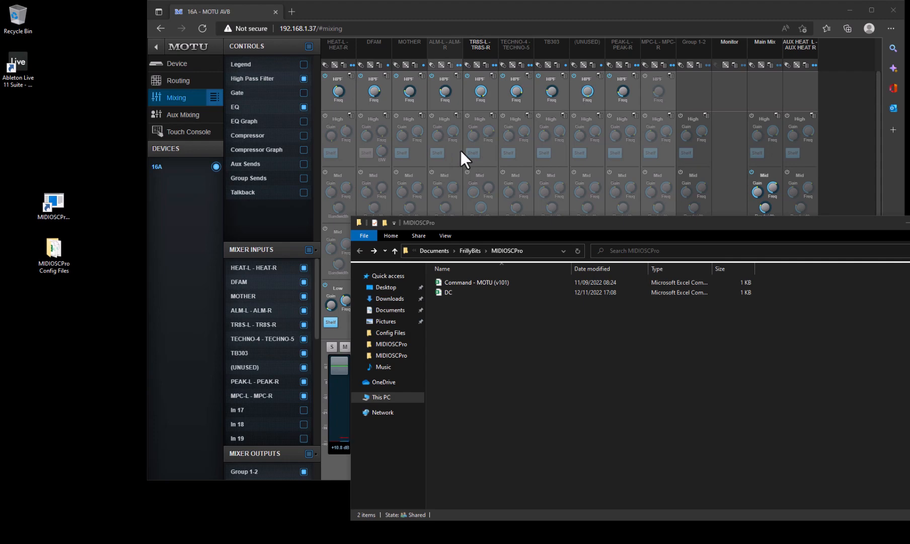
Open the DC configuration file from the MIDIOSCPro folder in Notepad for editing
right_click(451, 294)
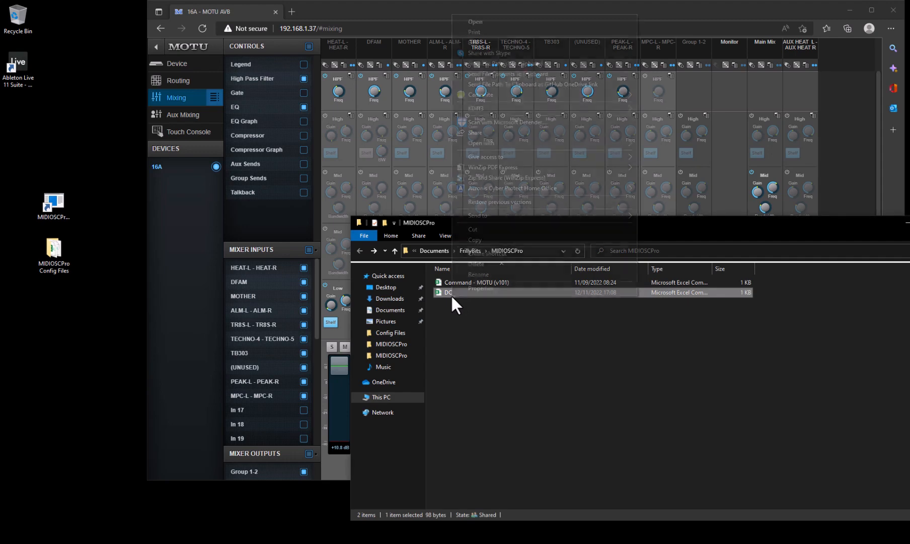
click(480, 42)
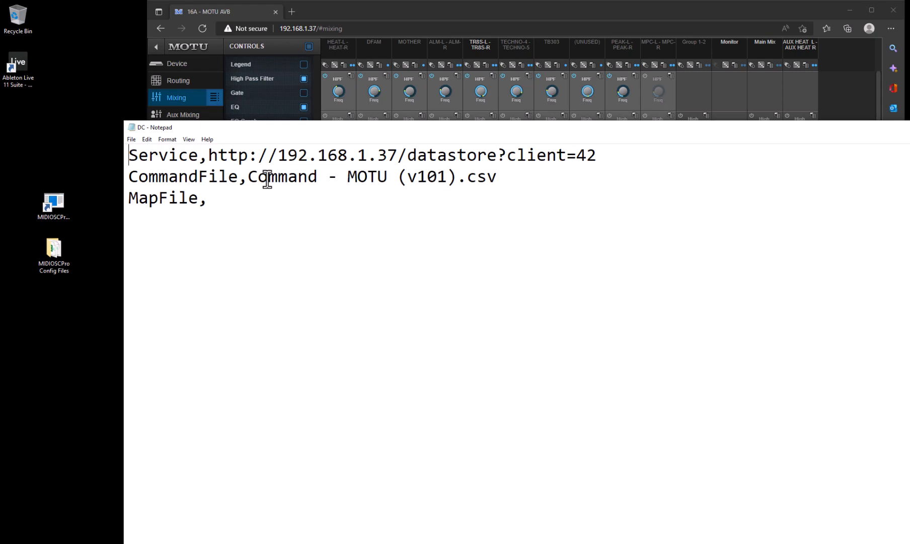
Return to the MIDIOSCPro folder, open Command - MOTU (v101) in Excel and widen the Transform column to fit its contents
click(683, 11)
key(alt+Tab)
key(Tab)
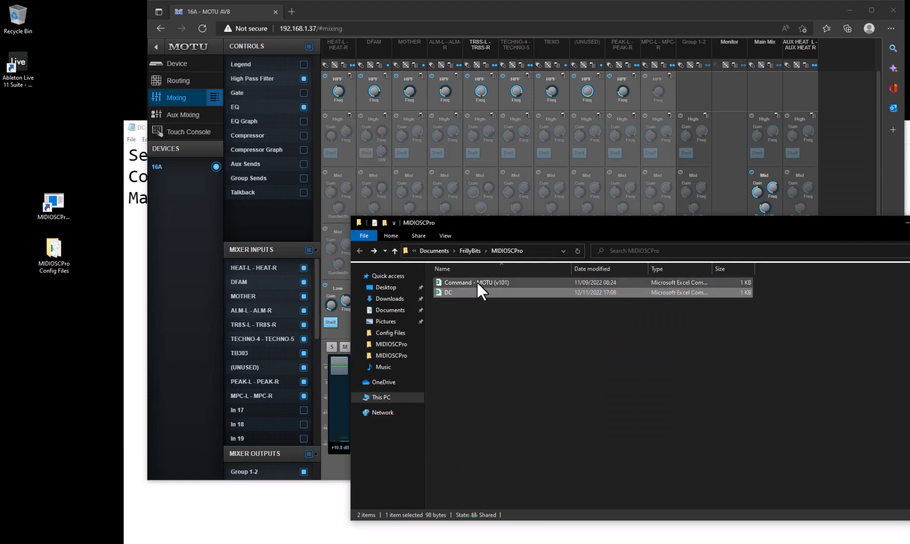
right_click(477, 282)
double_click(460, 282)
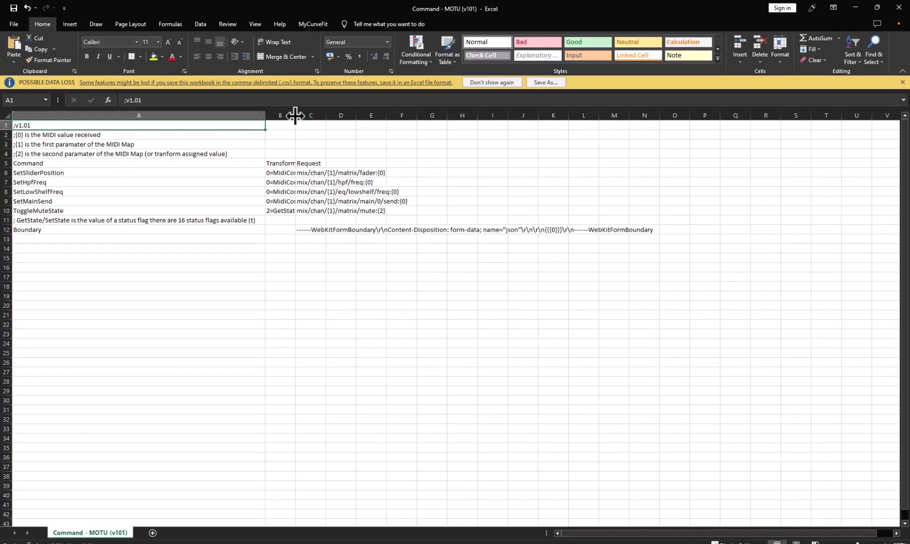
double_click(296, 115)
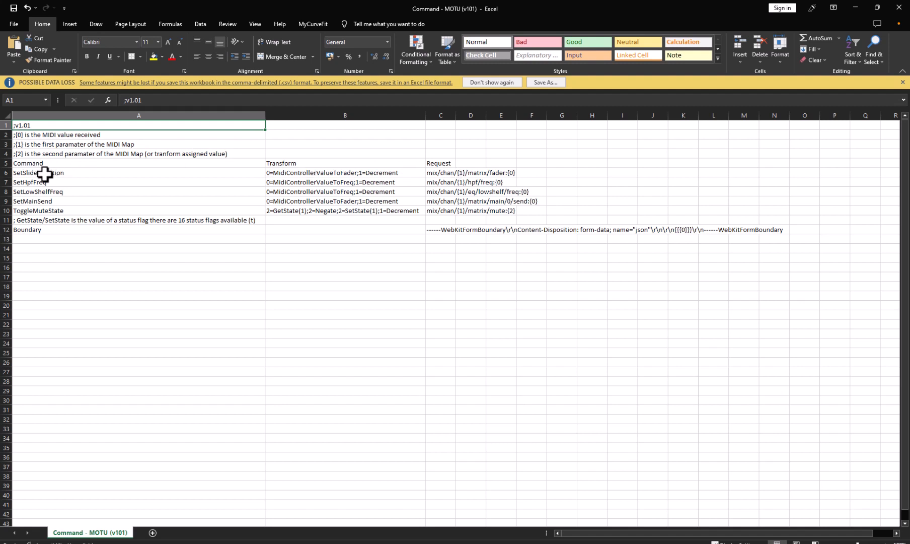
Make the command names in A6:A10 bold and highlight those cells in yellow
drag(44, 174, 44, 191)
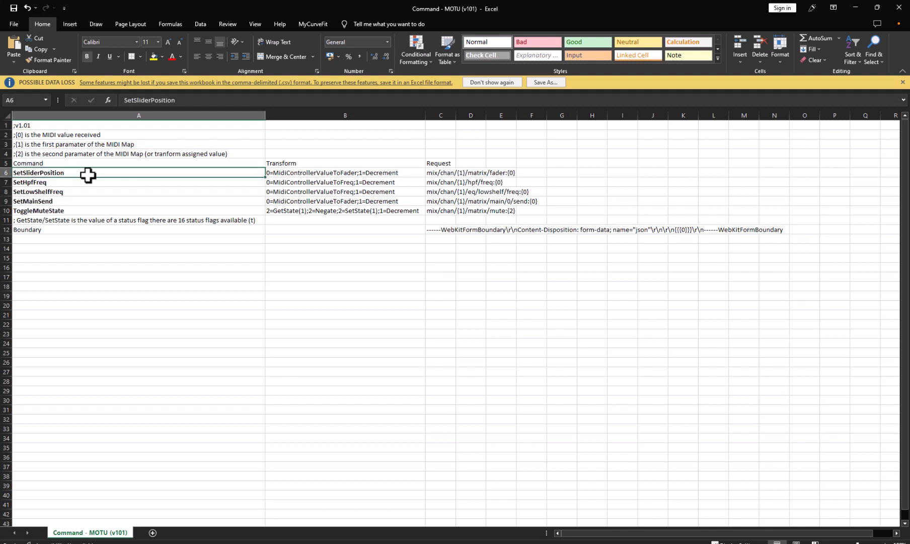
shift+click(67, 208)
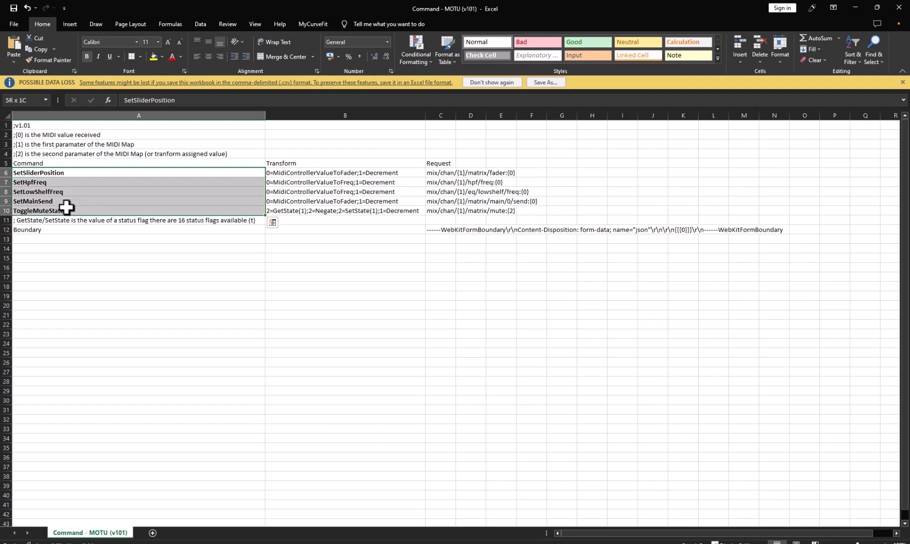
click(157, 57)
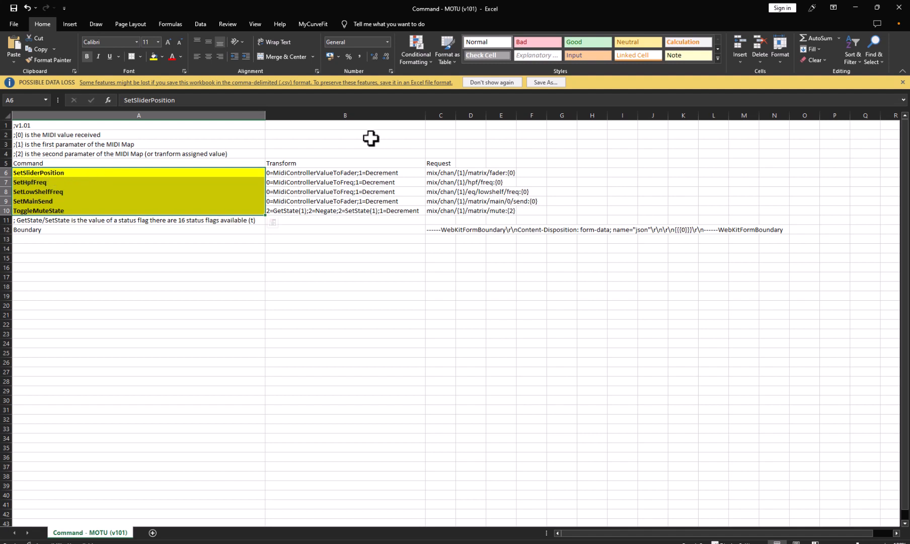
Switch to the DC file in Notepad and set its MapFile entry to New Map.csv
click(855, 8)
click(859, 5)
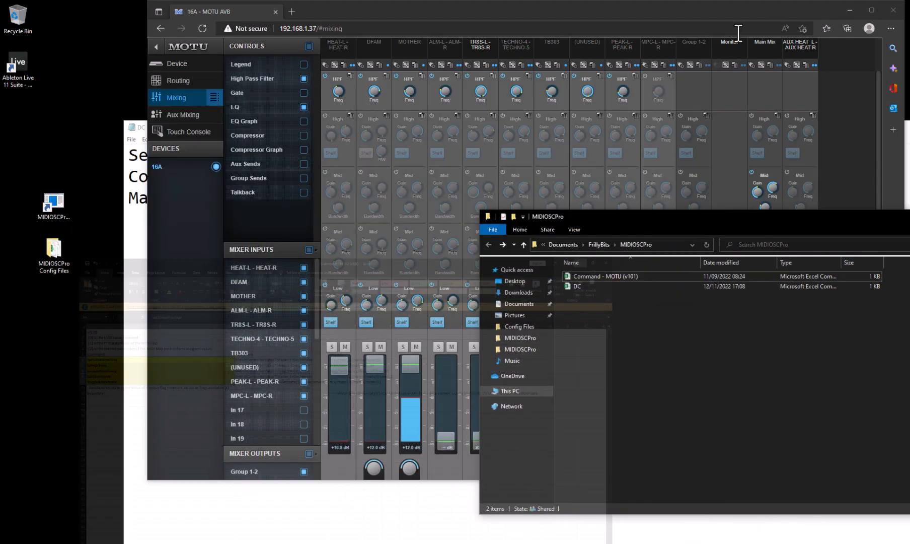
click(133, 323)
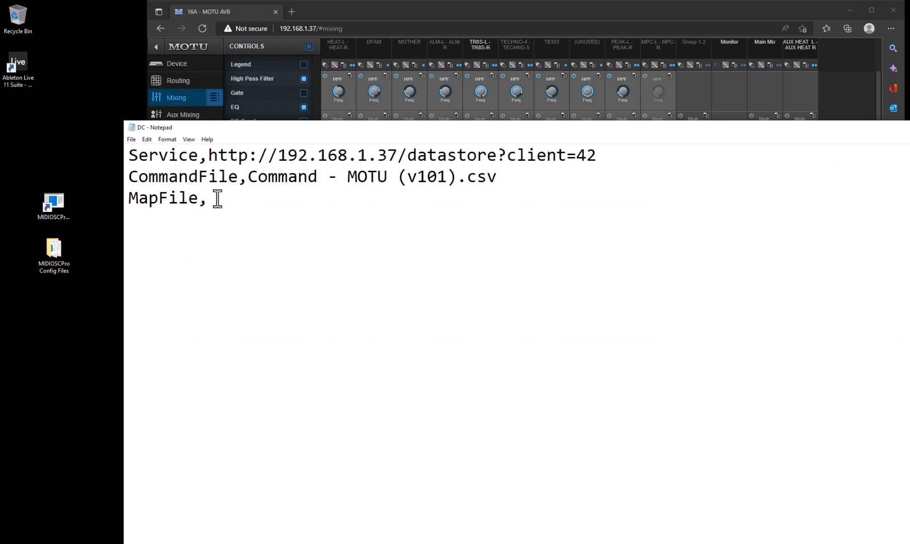
text(New Map.csv)
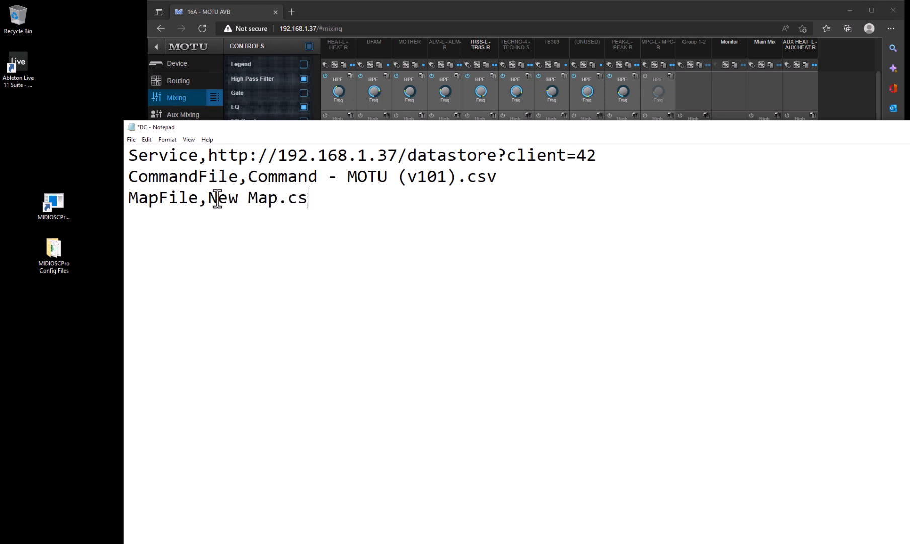
Copy the file name New Map.csv from the MapFile line and save the DC file
key(shift+Left)
key(shift+Left)
key(shift+Left)
key(shift+Left)
key(shift+Left)
key(shift+Left)
key(shift+Left)
key(shift+Left)
key(shift+Left)
key(shift+Left)
key(shift+Left)
key(shift+Left)
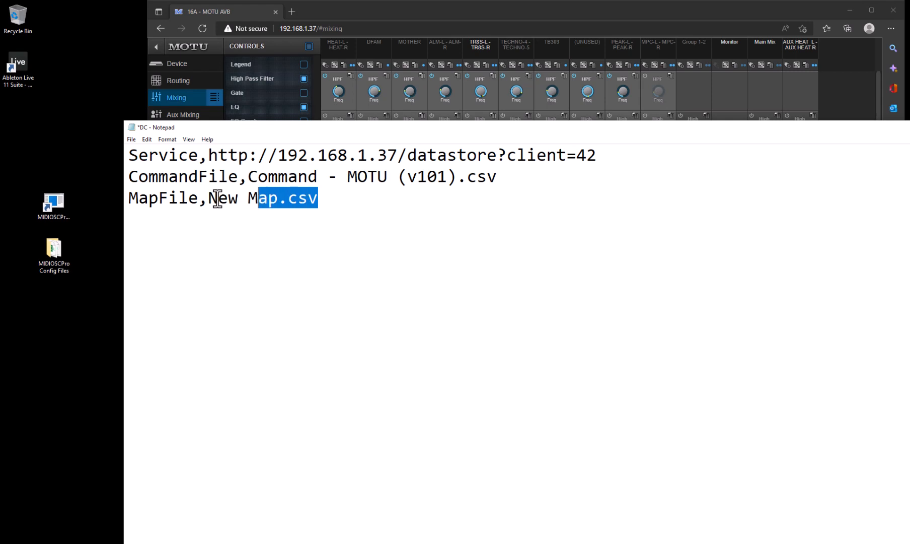
key(shift+Right)
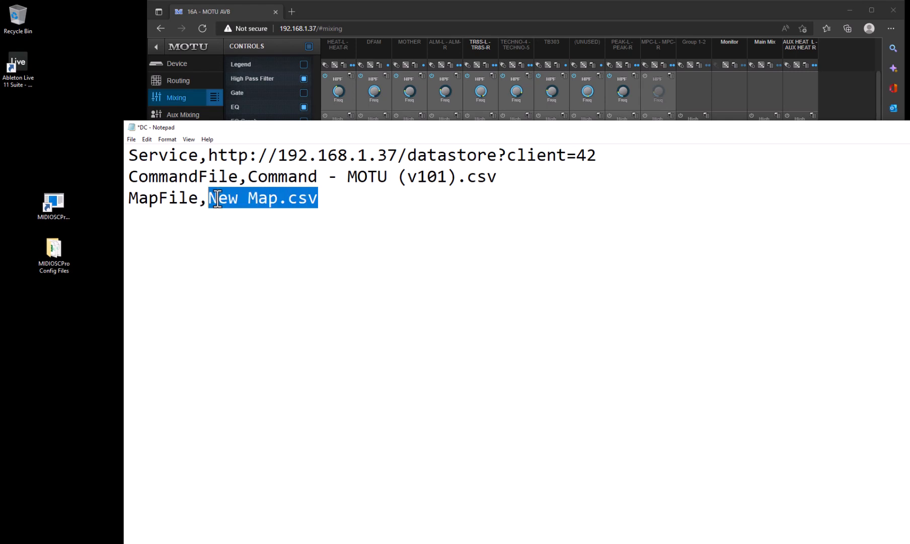
click(131, 139)
click(157, 182)
Create a new blank text file and save it as "New Map.csv" in the Documents > FrillyBits > MIDIOSCPro folder
click(132, 140)
click(141, 150)
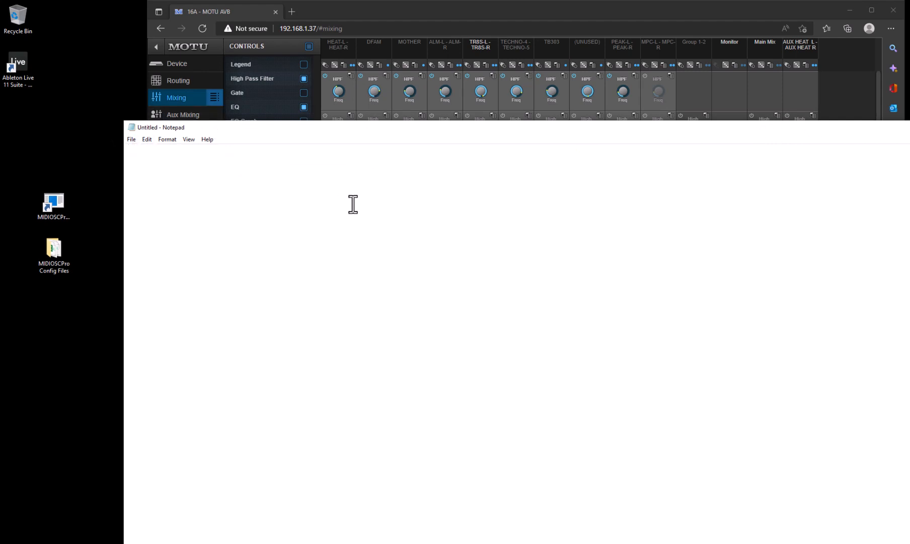
click(135, 142)
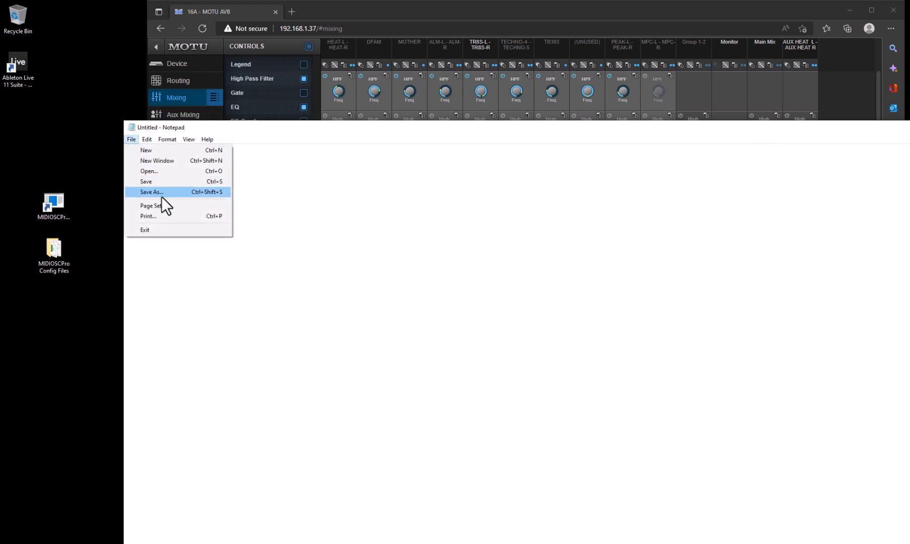
click(162, 195)
text("New Map.csv")
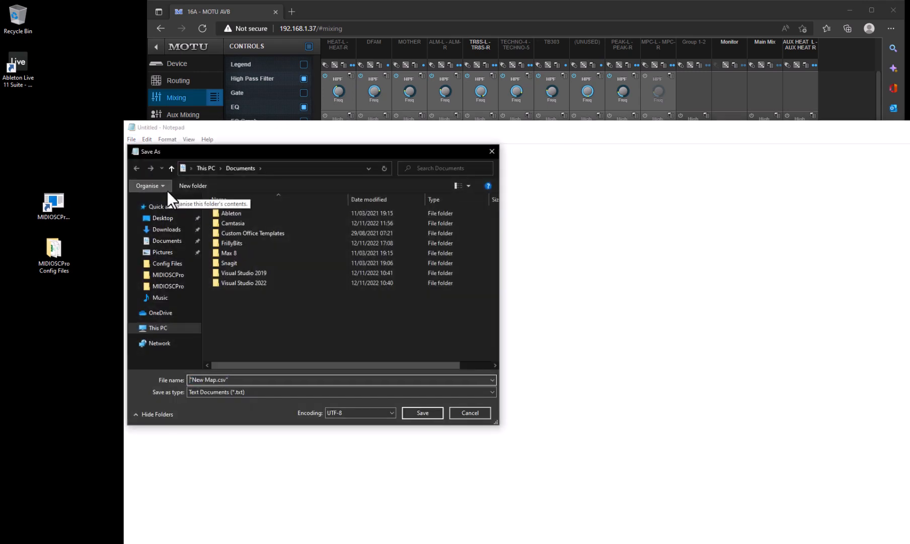
double_click(238, 243)
double_click(238, 216)
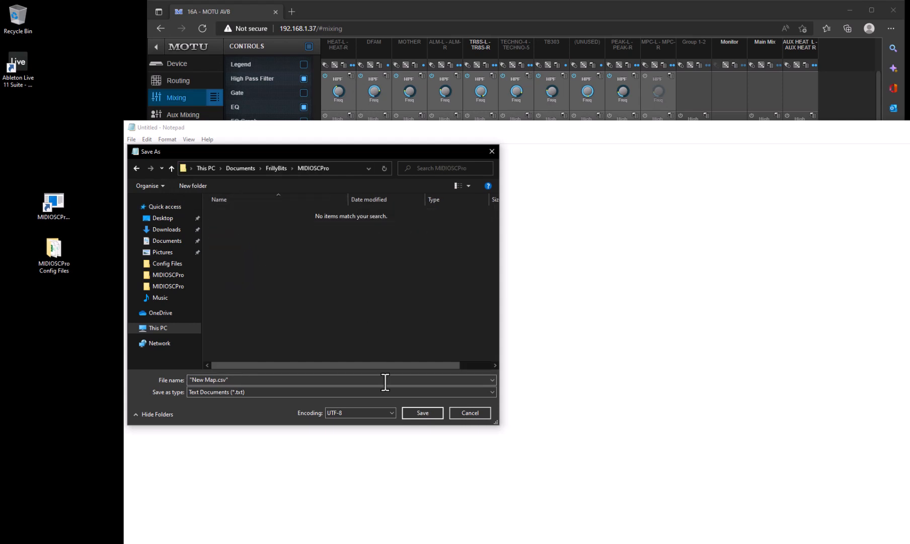
click(412, 413)
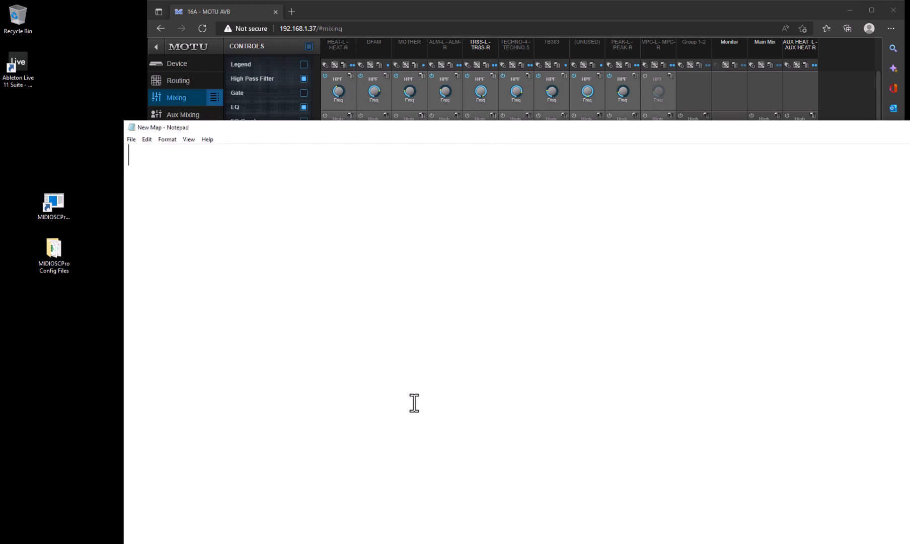
Launch MIDIOSCPro, and in the New Map file enter the header line Channel,Type,Controller #,Value,Action,Param1,Param2,
double_click(51, 203)
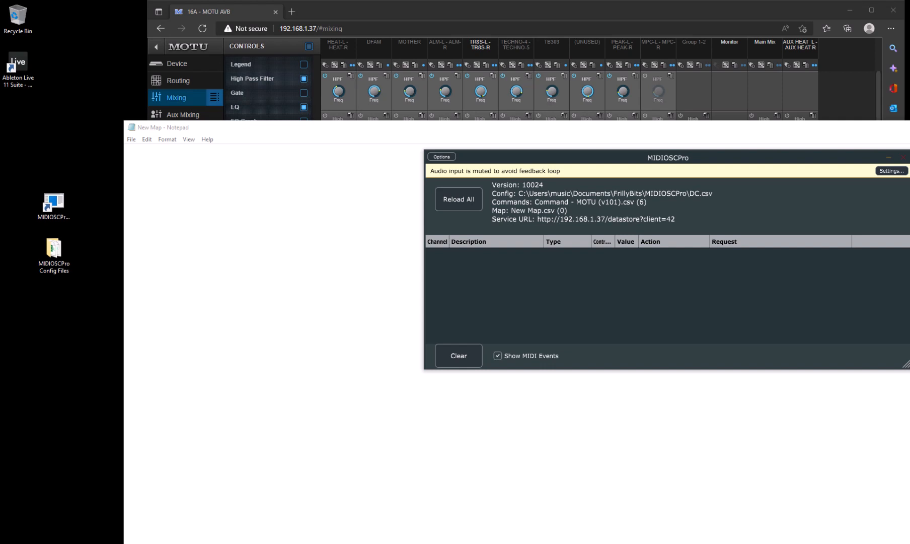
click(154, 177)
text(Channel,Type,Controller #,Value,Action,Param1,Param2,)
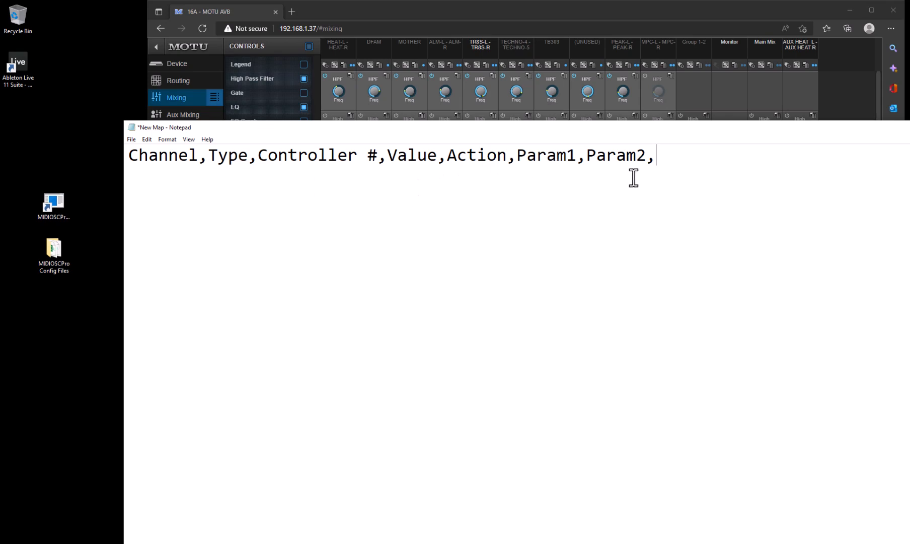
Switch to MIDIOSCPro over the MOTU mixer and widen the event list's Controller # column to show its full heading
click(662, 15)
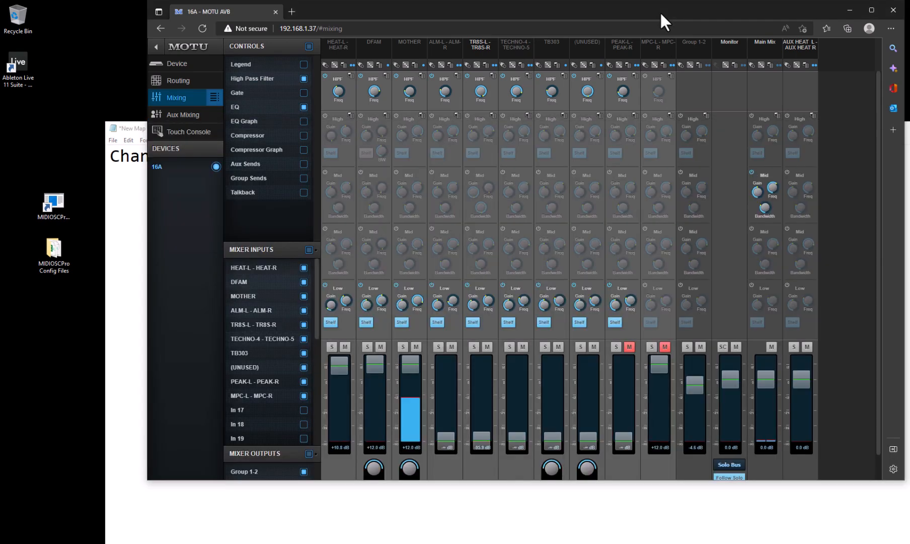
key(alt+Tab)
key(alt+Tab)
key(alt+Tab)
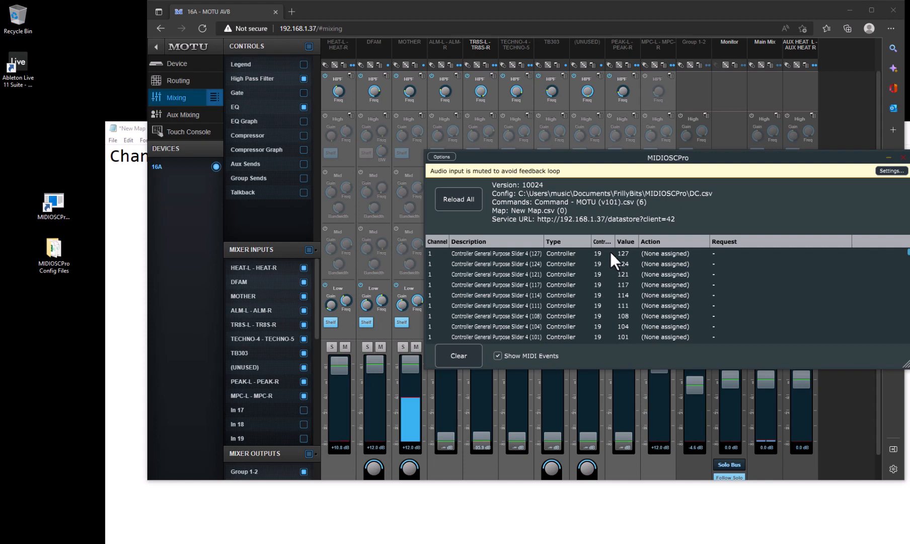
drag(615, 241, 634, 241)
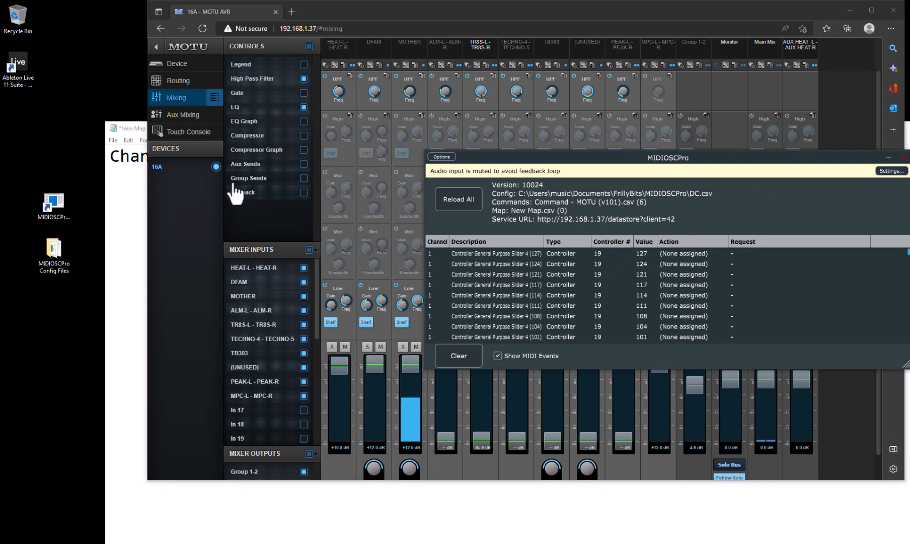
In the New Map file in Notepad, enter the second line as 1,Controller,19,-,SetSliderPosition
click(134, 191)
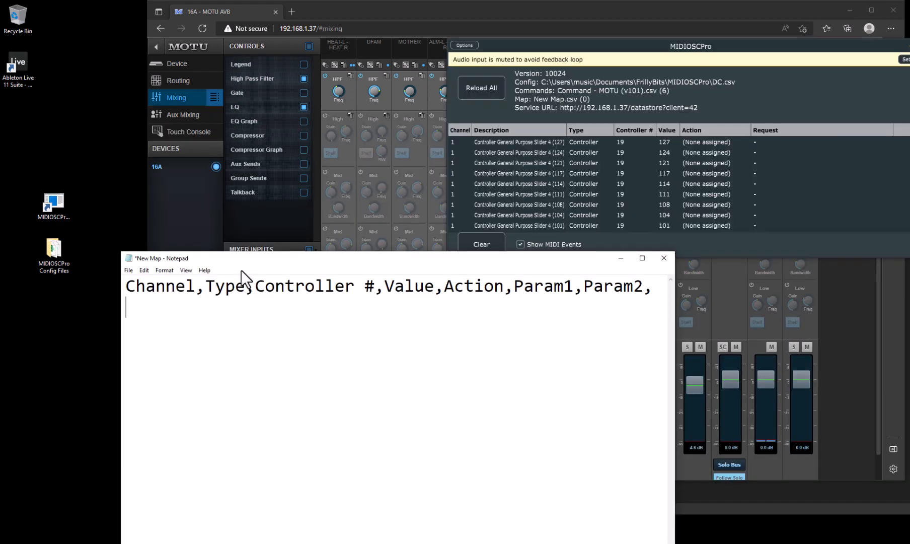
text(1,Controller)
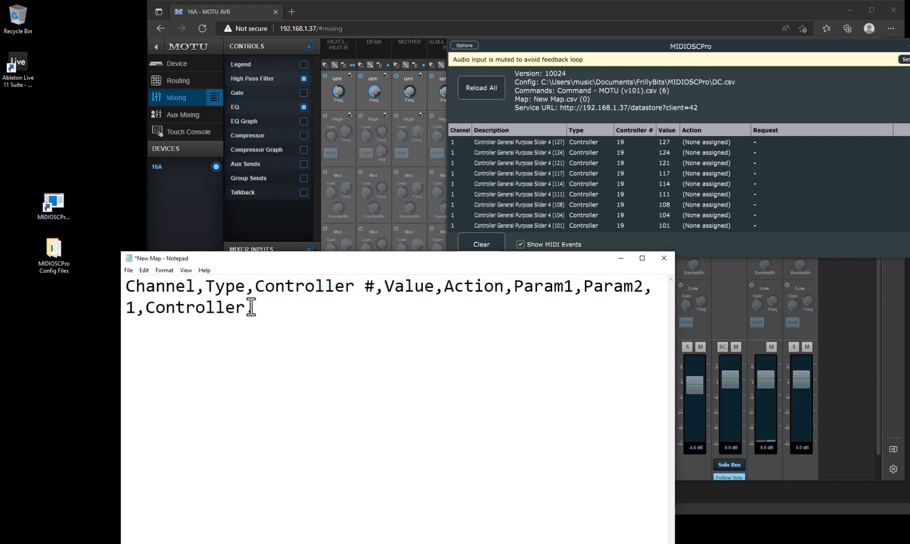
text(,)
text(19)
text(,)
text(-)
text(,Se)
text(tSlide)
key(BackSpace)
text(liderPosition)
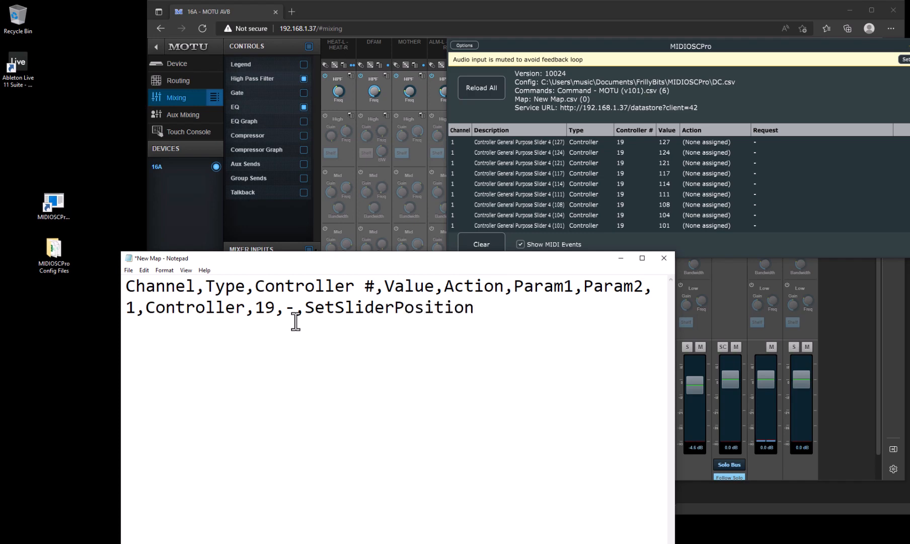
Check the highlighted command names in the Command - MOTU (v101) sheet in Excel and return to the New Map file
key(alt+Tab)
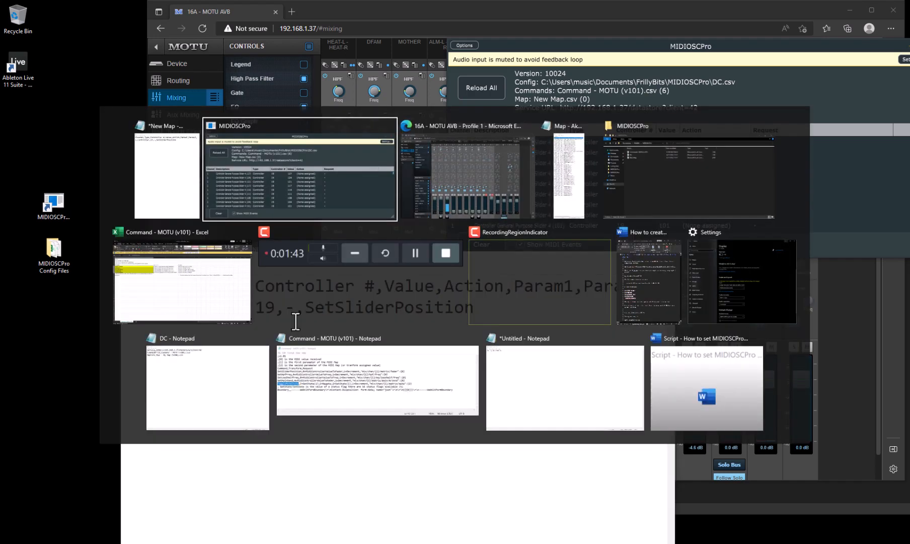
key(alt+Tab)
key(alt+Tab)
key(alt+Tab)
key(alt+Tab)
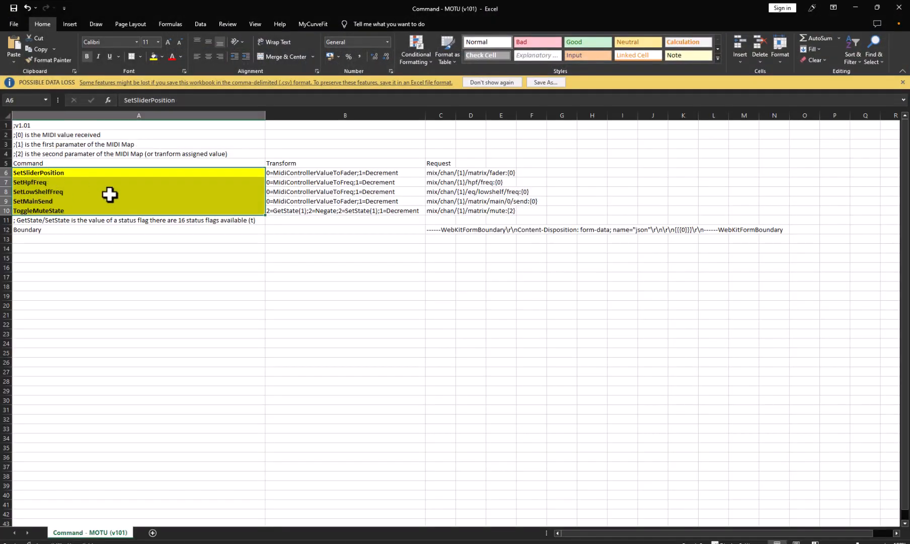
click(855, 7)
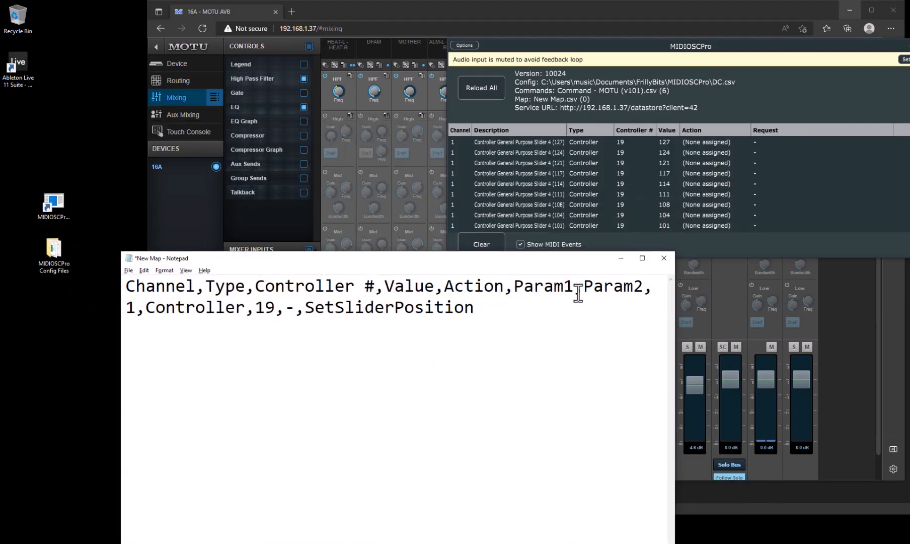
Complete the SetSliderPosition line with Param1 set to 1 and Param2 empty, and save the New Map file
text(,)
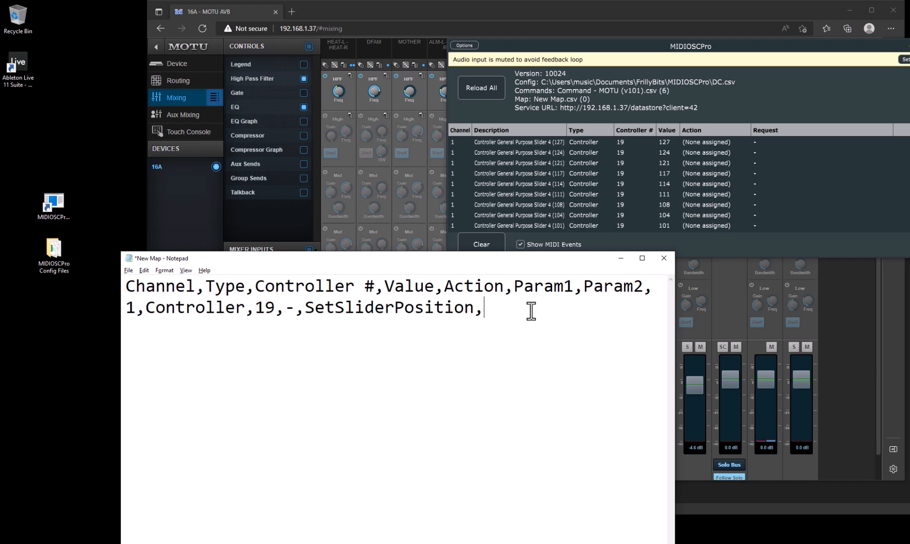
text(1,,)
key(ctrl+s)
Reload all configuration files in MIDIOSCPro and dismiss the confirmation message
click(672, 43)
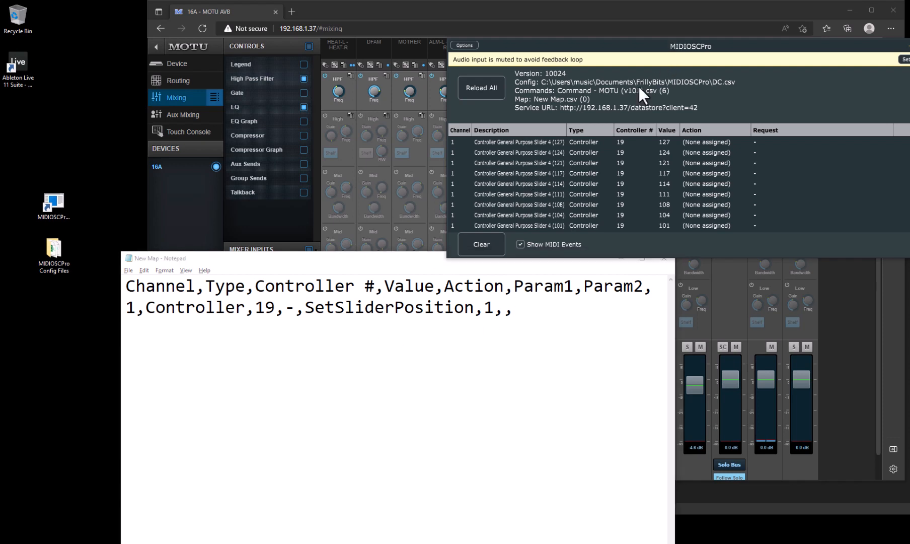
click(488, 86)
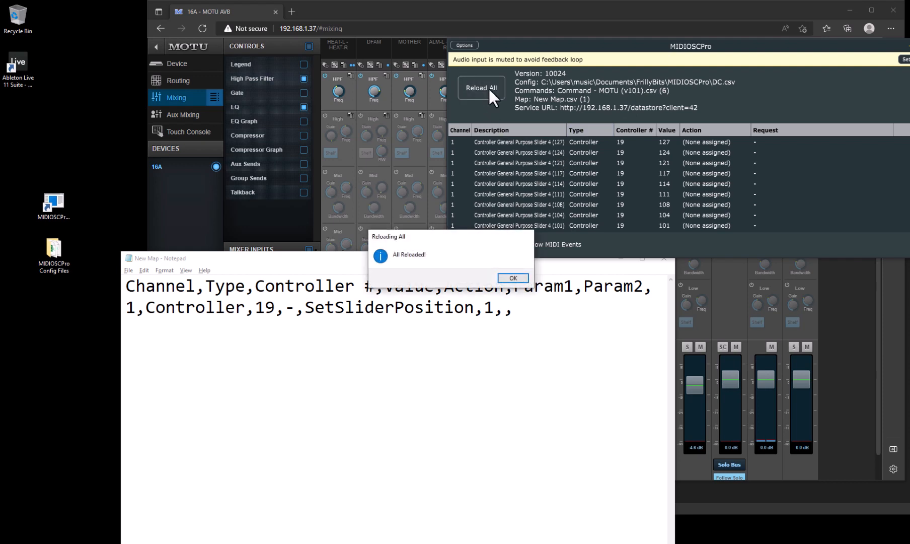
click(513, 278)
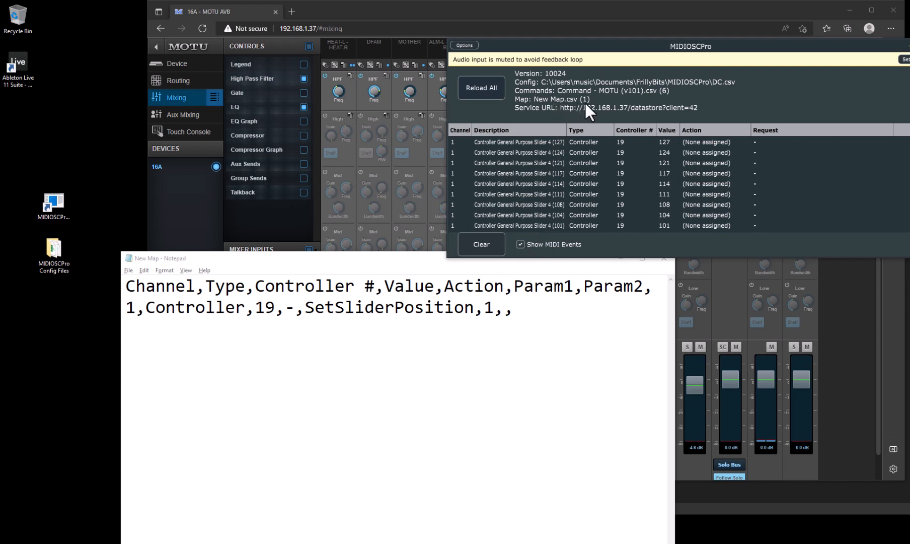
Minimize the Notepad window to uncover the mixer faders and clear the MIDI event list in MIDIOSCPro
click(394, 255)
click(617, 252)
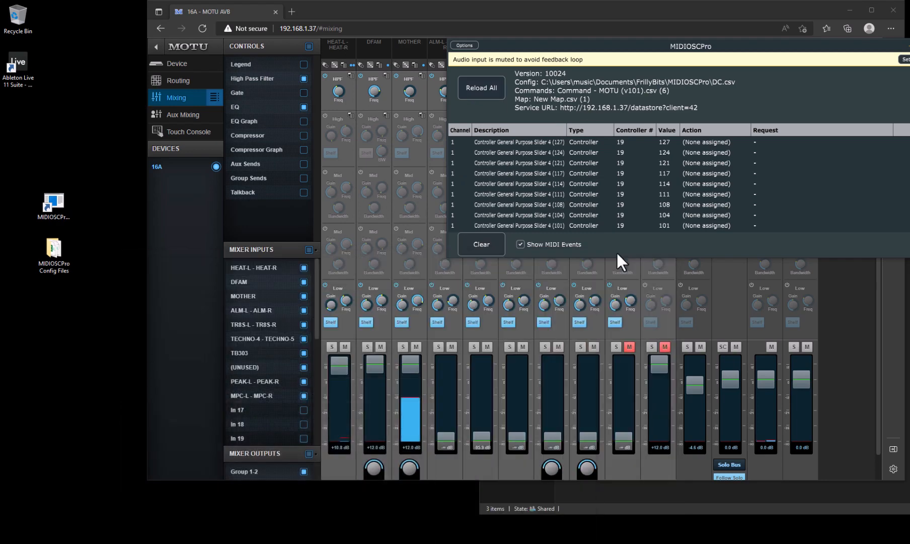
click(488, 238)
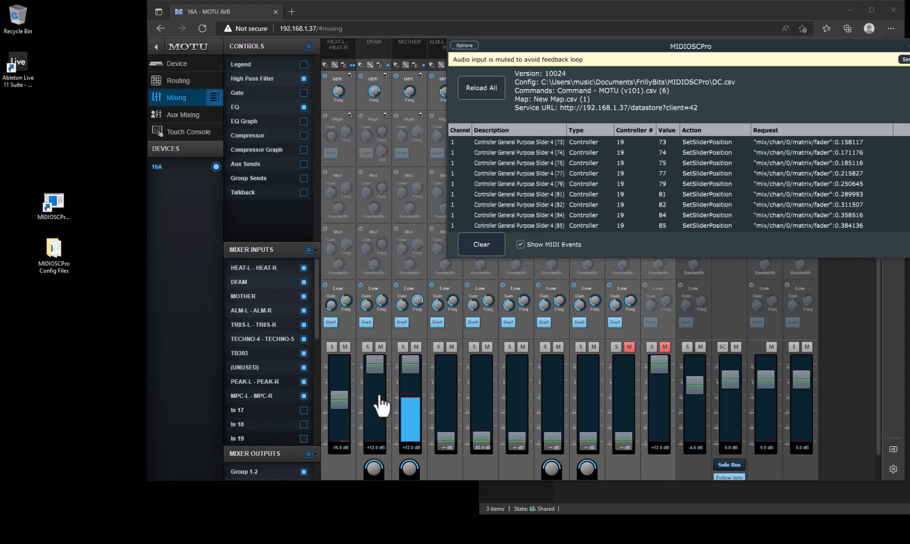
Clear the MIDI event list in MIDIOSCPro, then add a second copy of the Controller 19 SetSliderPosition line to the New Map file
click(348, 397)
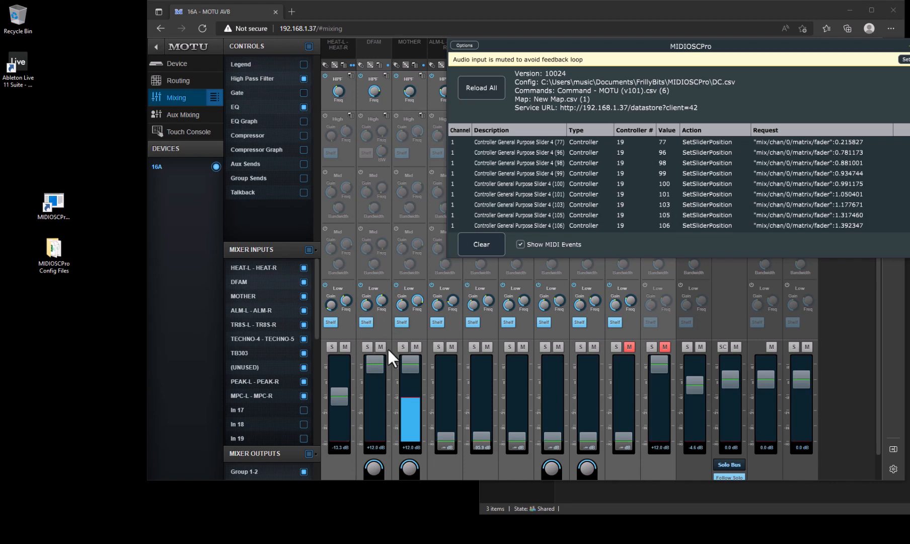
click(485, 248)
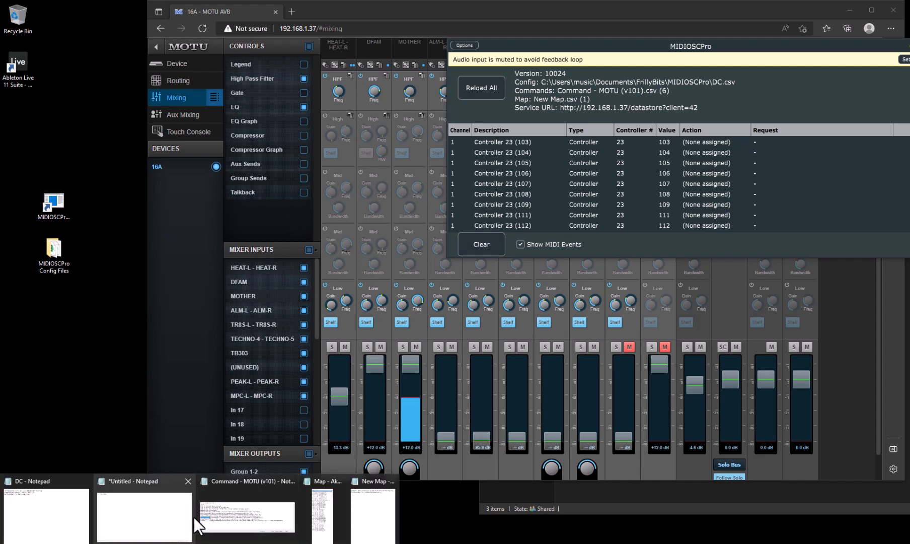
click(374, 509)
key(Return)
text(1,Controller,19,-,SetSliderPosition,1,,)
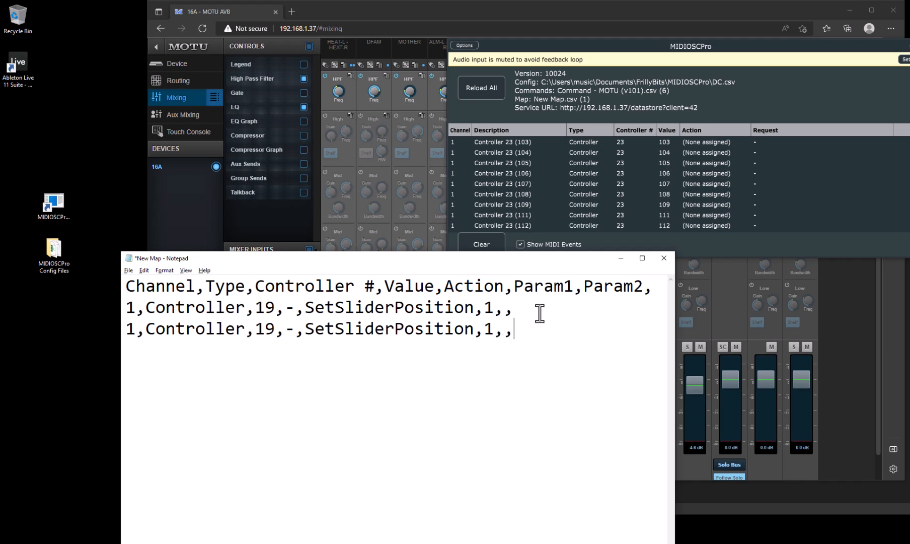
Change the controller number in the second SetSliderPosition line to 23
key(Home)
key(Right)
key(Right)
key(Right)
key(Right)
key(Right)
key(Right)
key(Right)
key(Right)
key(Right)
key(Right)
key(Right)
key(Right)
key(Right)
key(Delete)
key(Delete)
text(23)
Set Param1 of the Controller 23 line to 3 and save the New Map file
click(485, 329)
key(Delete)
text(3)
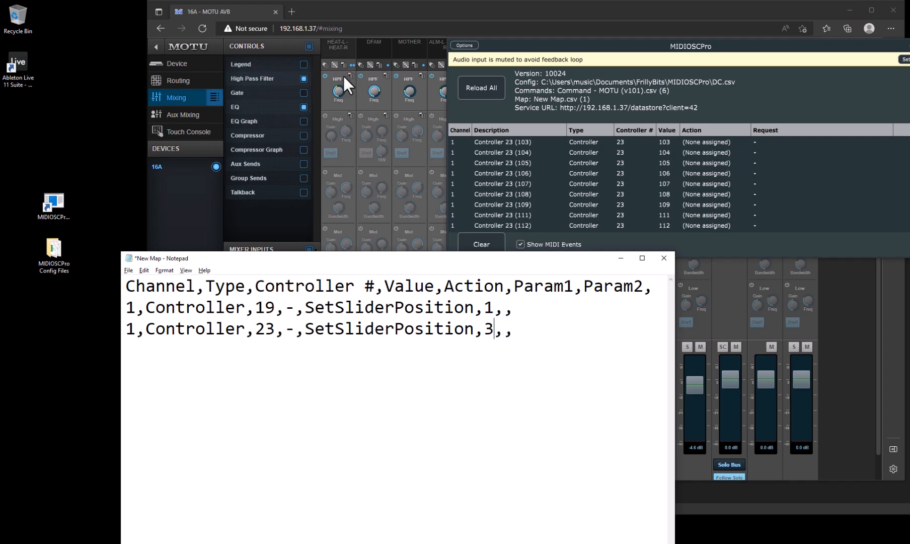
click(129, 270)
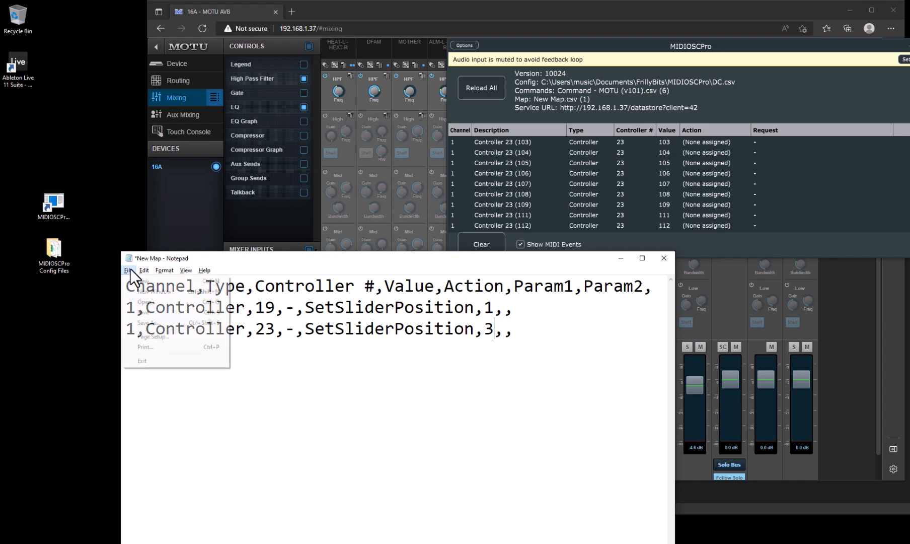
click(134, 308)
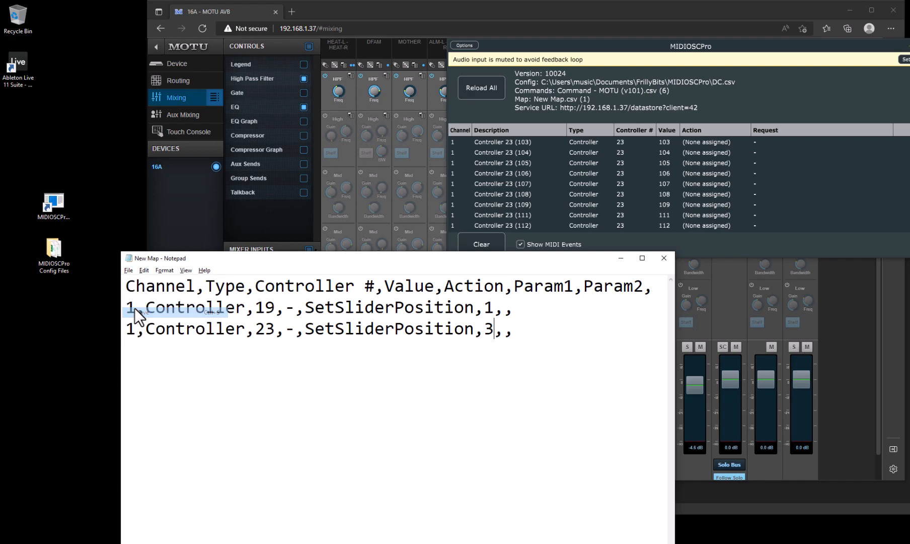
Minimize Notepad to reload all configuration files in MIDIOSCPro, and clear the MIDI event list
click(621, 258)
click(487, 88)
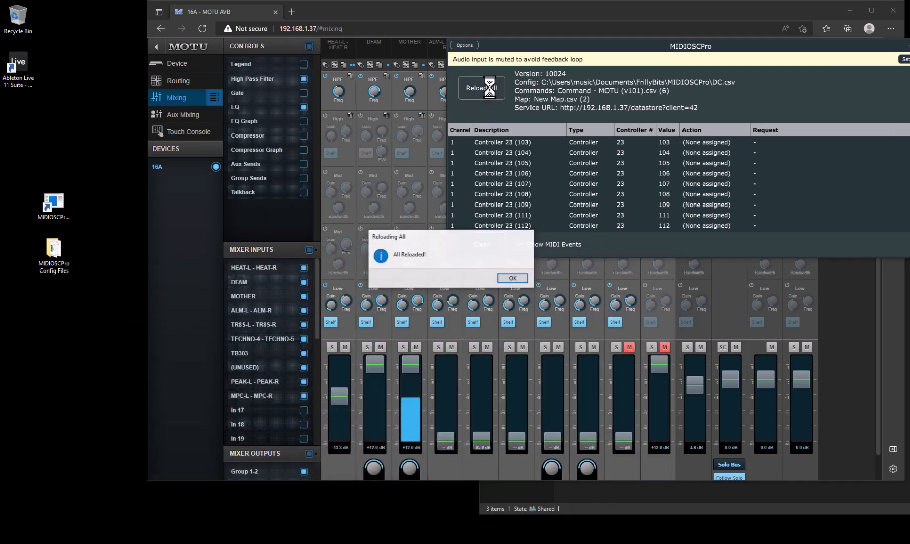
click(513, 277)
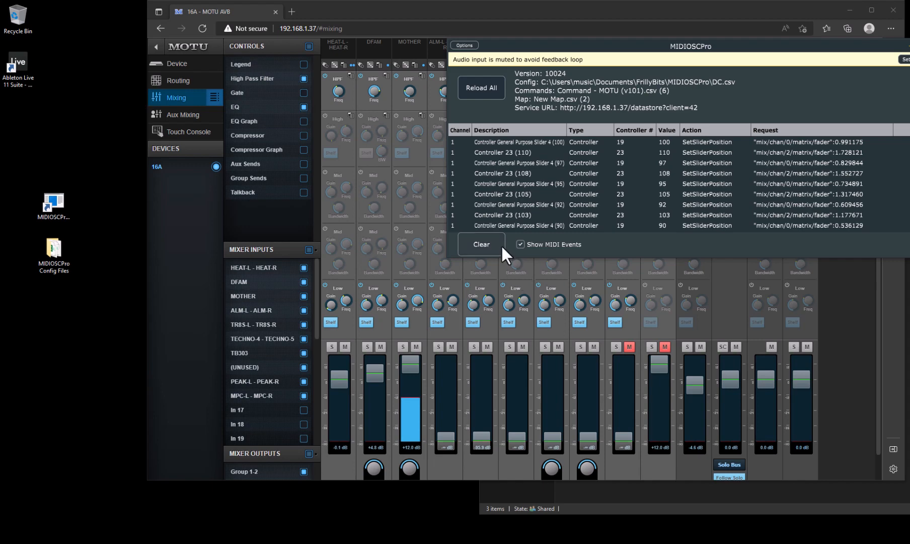
click(501, 244)
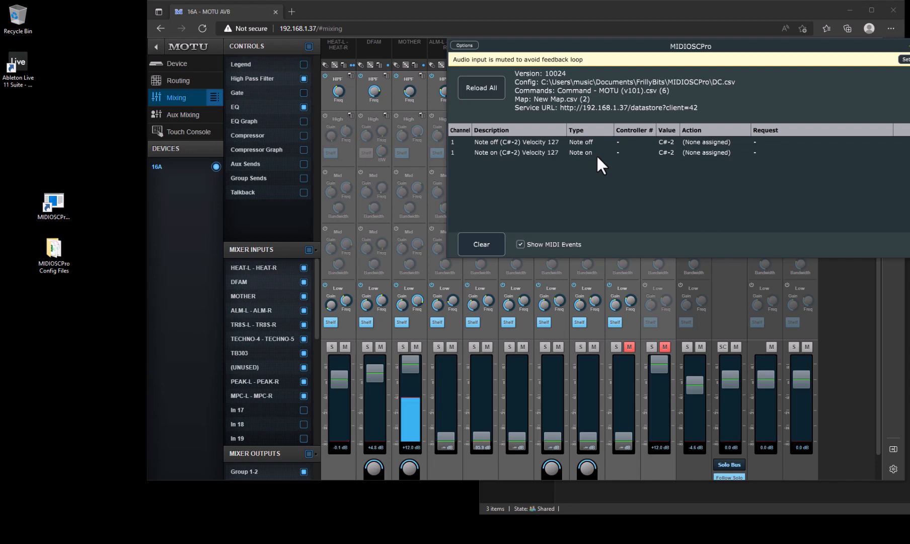
Start a third line in the New Map file with channel 1, type Note on, controller -, value C#-2 and action ToggleMuteState
click(367, 496)
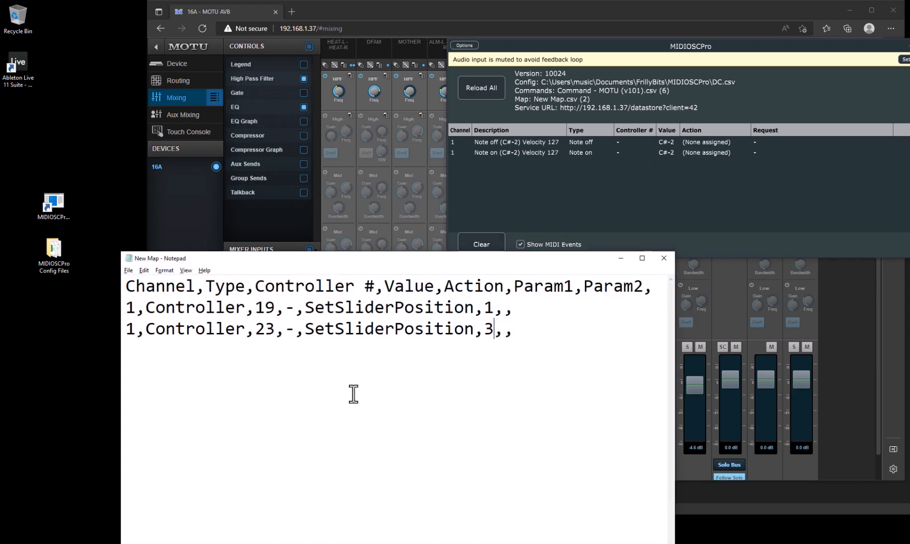
key(Return)
text(1,)
text(Note on)
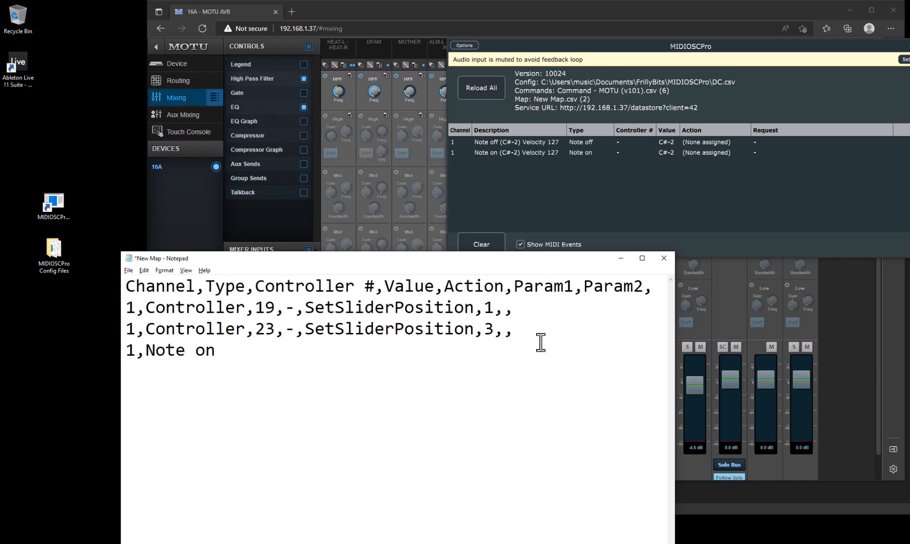
text(,-,C#-2,Toggle)
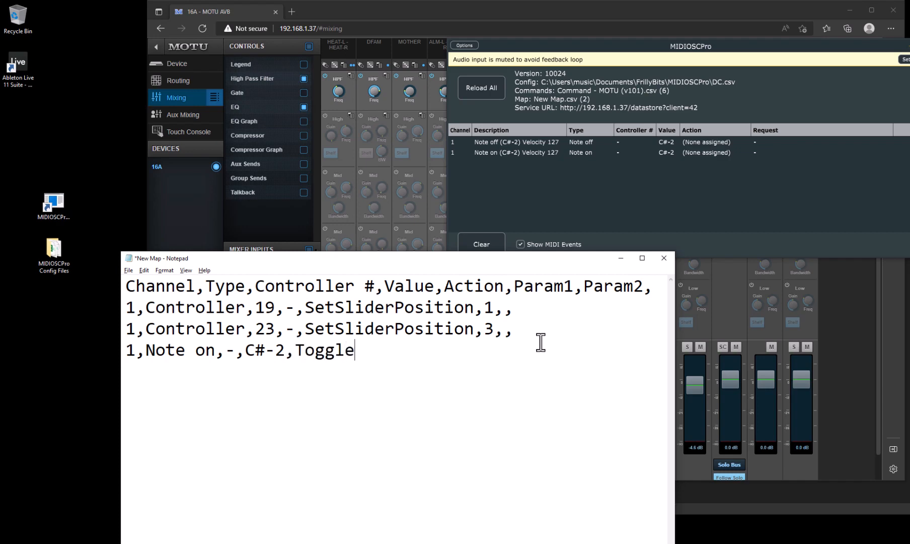
text(MuteState)
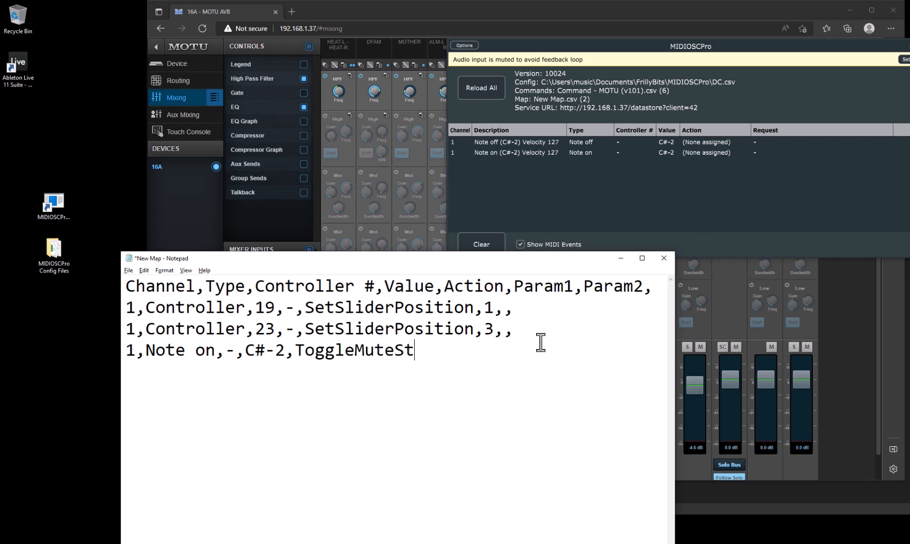
text(,)
Check the ToggleMuteState command name in the Command - MOTU (v101) sheet in Excel and return to the New Map file
key(alt+Tab)
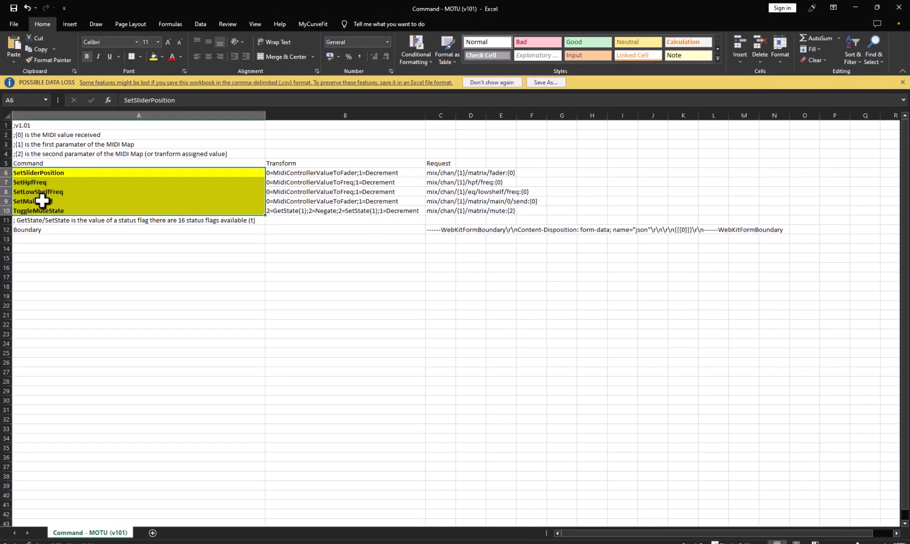
click(43, 211)
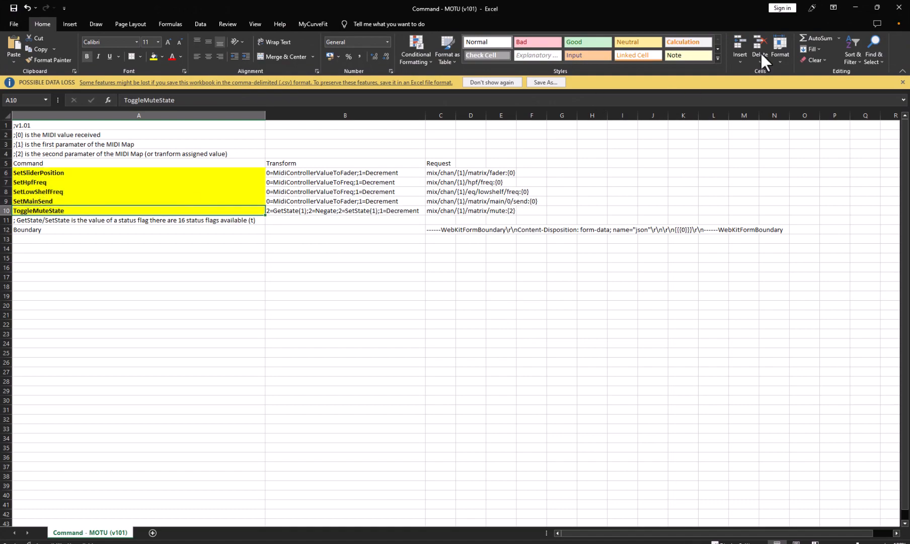
click(858, 5)
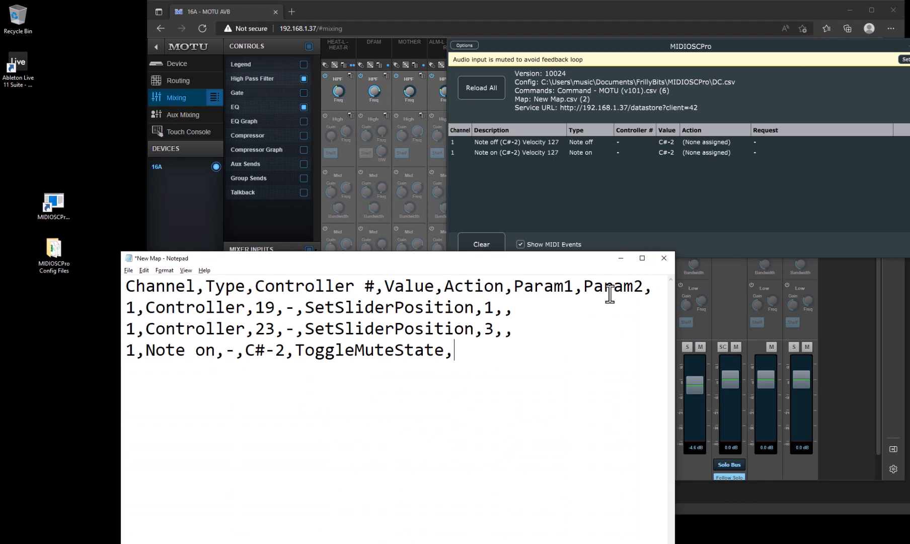
Complete the ToggleMuteState line with Param1 set to 1 and Param2 empty, and save the New Map file
text(1,,)
key(shift+Home)
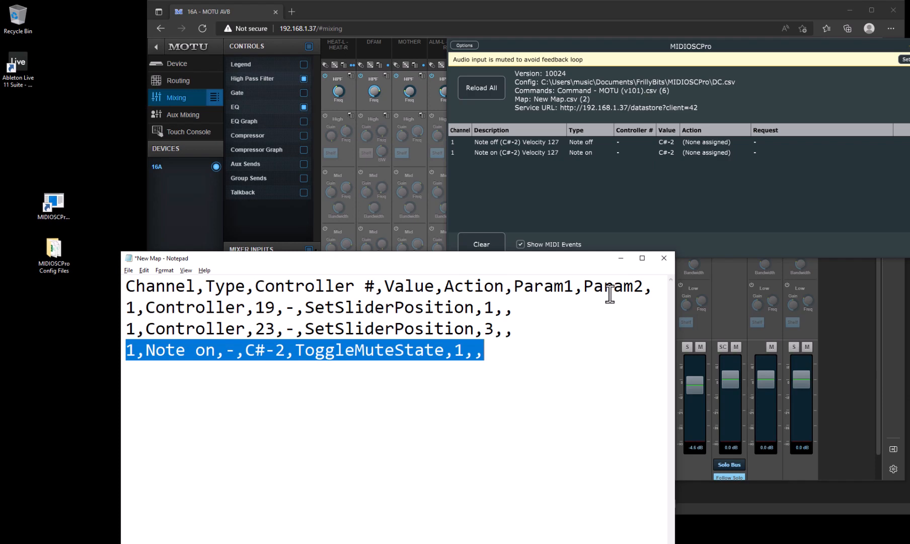
click(129, 271)
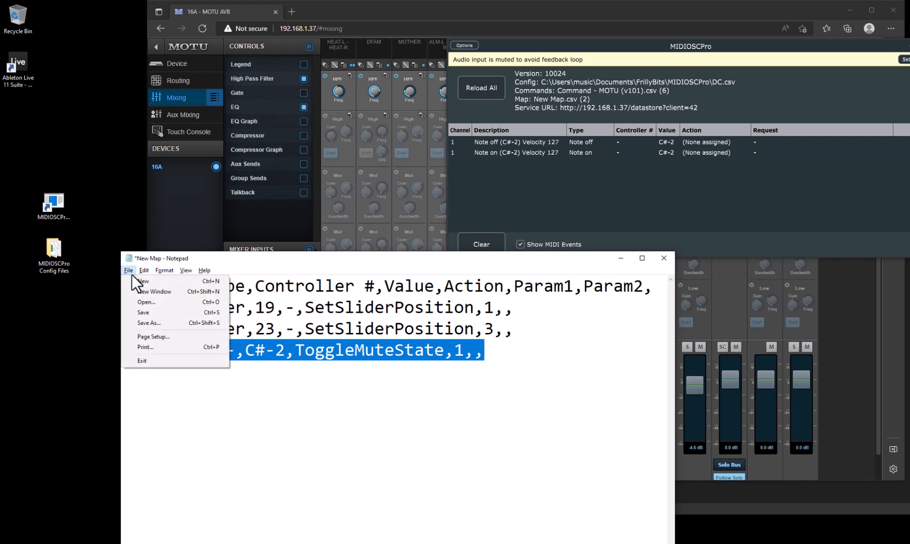
click(147, 310)
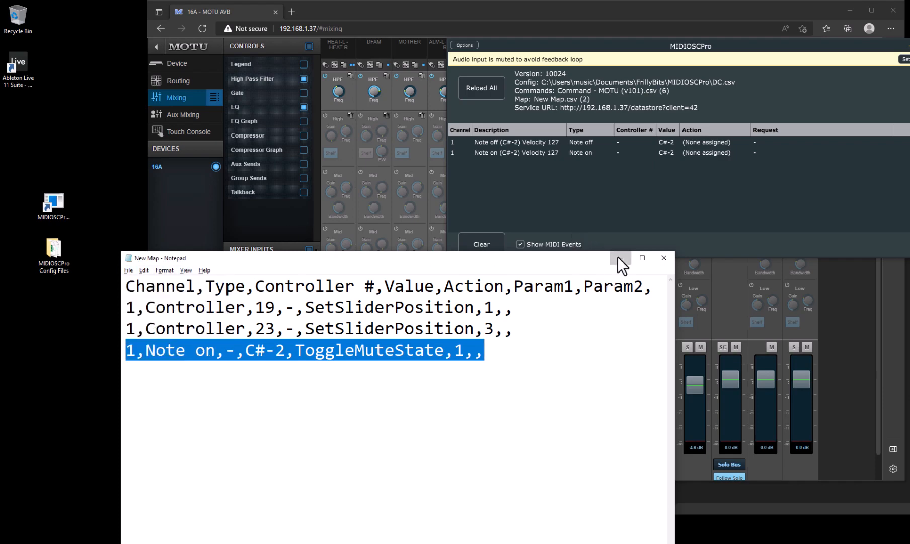
Minimize Notepad and reload all configuration files in MIDIOSCPro to apply the ToggleMuteState mapping
click(621, 258)
click(481, 88)
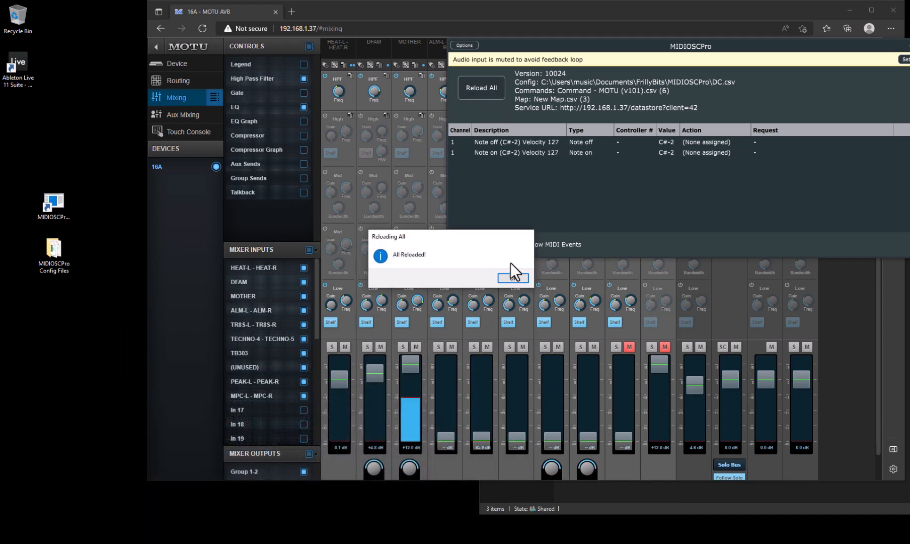
click(512, 278)
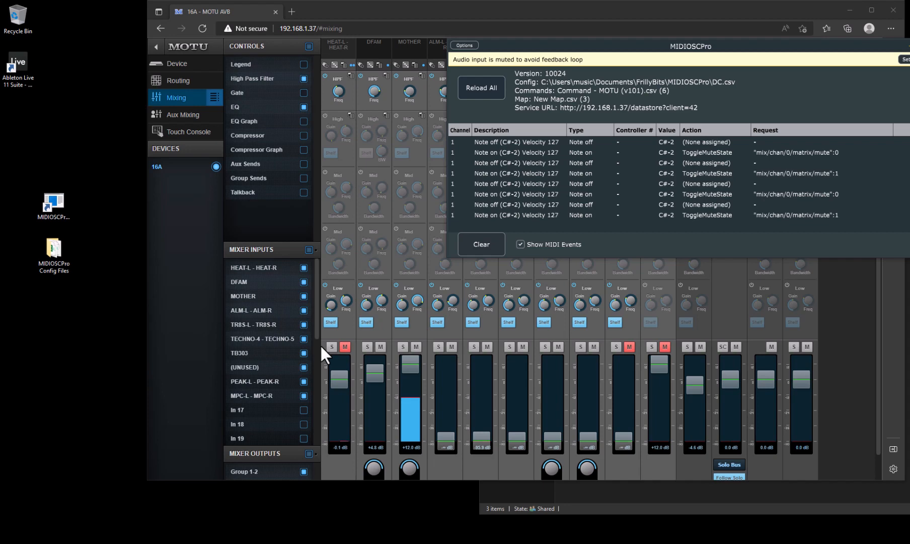
Review the available commands in the Command - MOTU (v101) sheet in Excel and return to the mixer and MIDIOSCPro
click(170, 538)
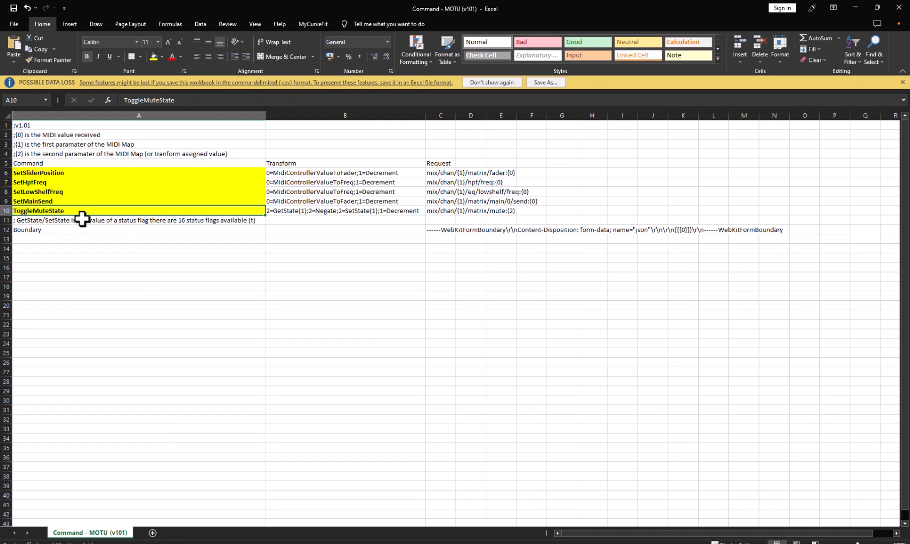
click(852, 7)
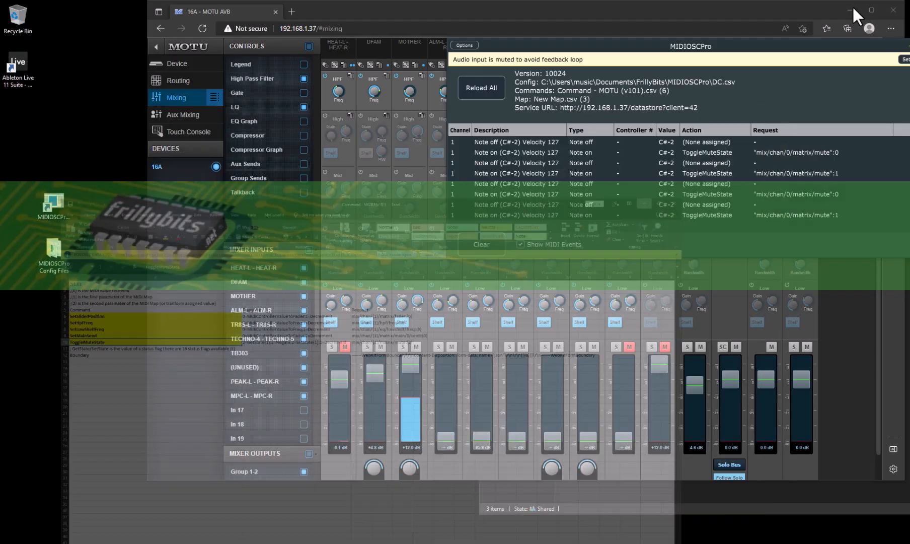